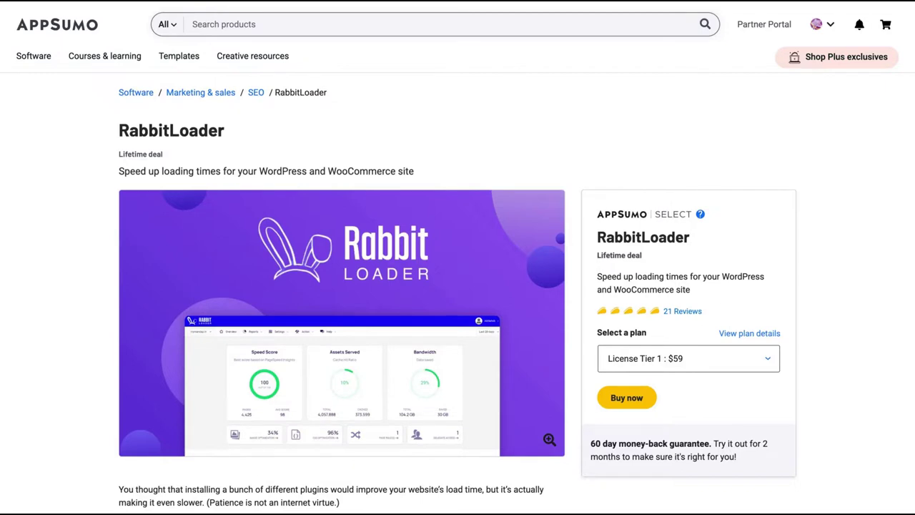
Step: Scroll the AppSumo RabbitLoader page down to the $59, $109 and $189 license tiers
scroll(501, 149, down, 5)
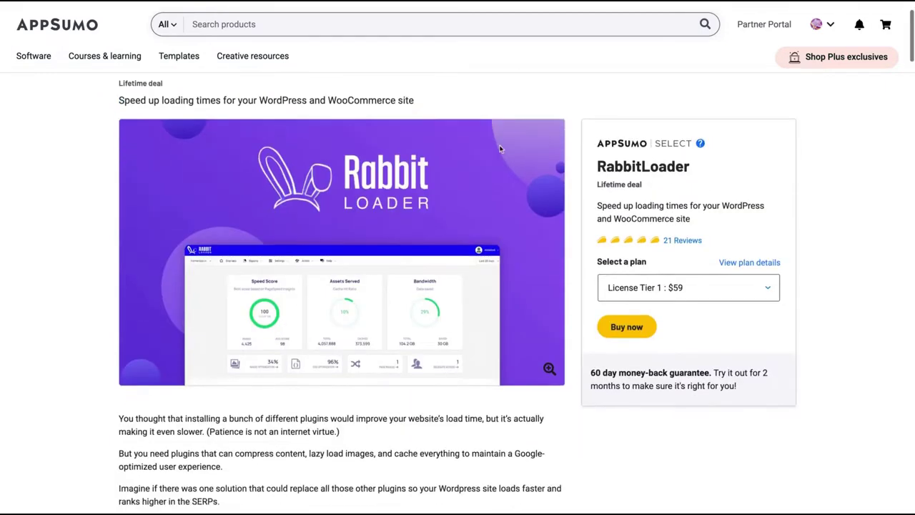
scroll(500, 148, down, 1)
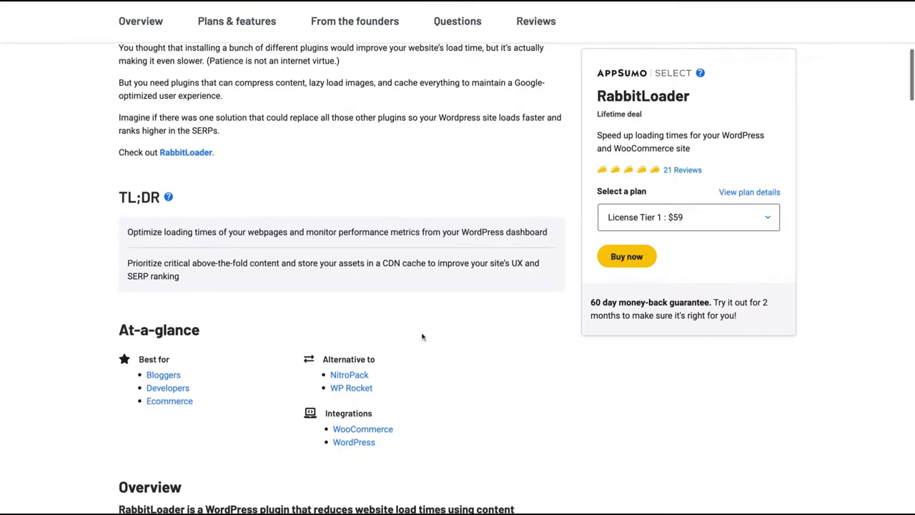
scroll(489, 310, down, 5)
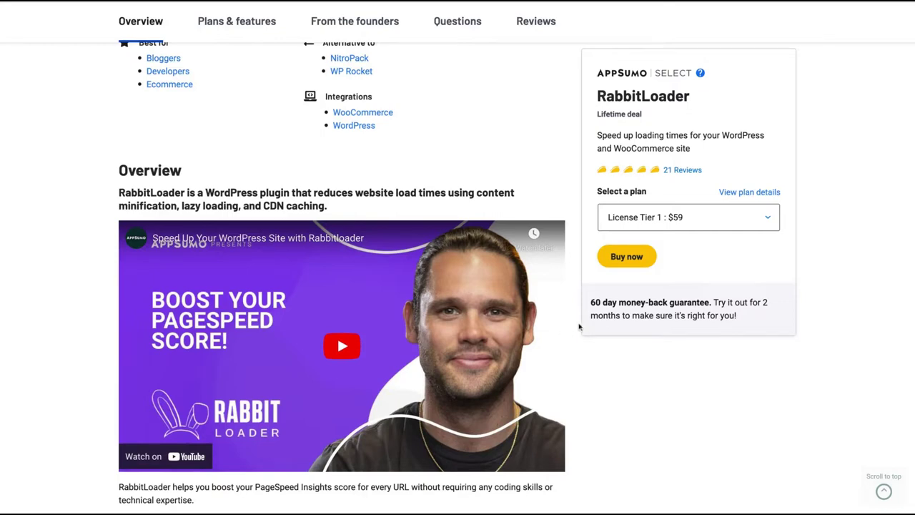
scroll(579, 326, down, 9)
scroll(578, 327, up, 2)
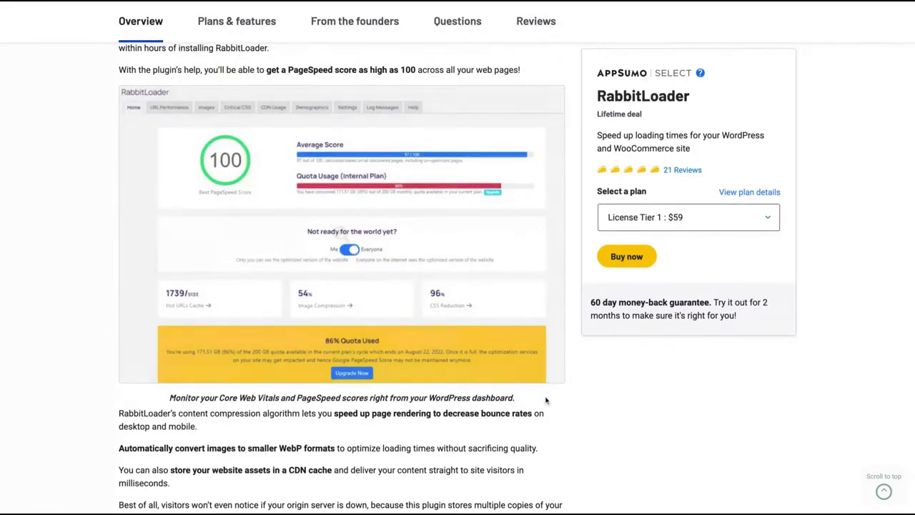
scroll(579, 327, down, 5)
scroll(578, 377, down, 15)
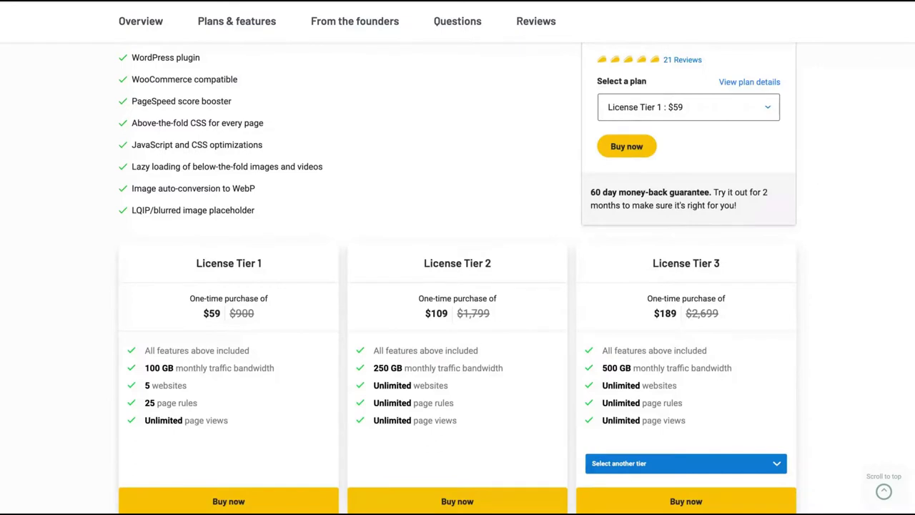
scroll(457, 285, down, 1)
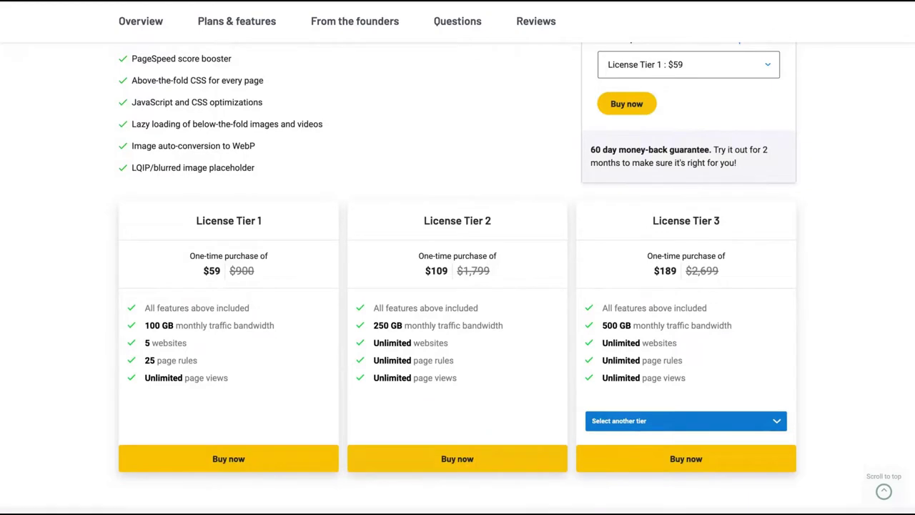
scroll(511, 272, down, 1)
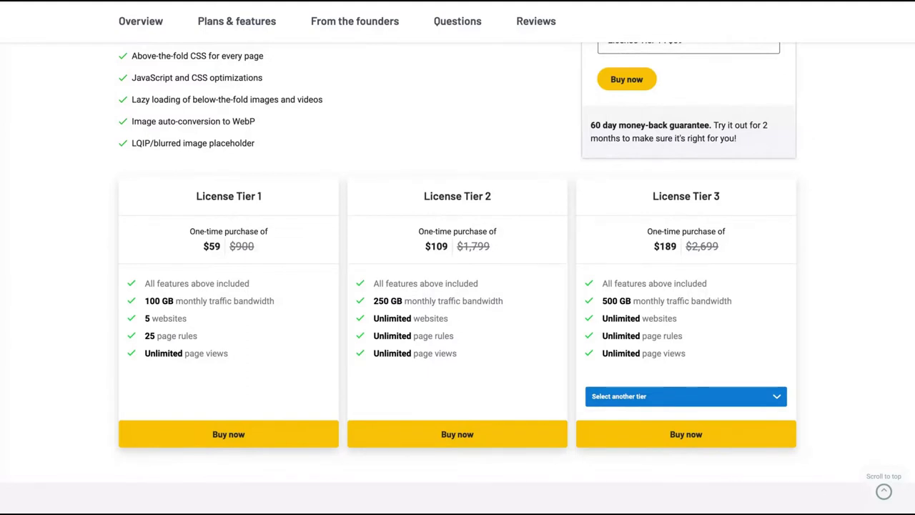
triple_click(651, 195)
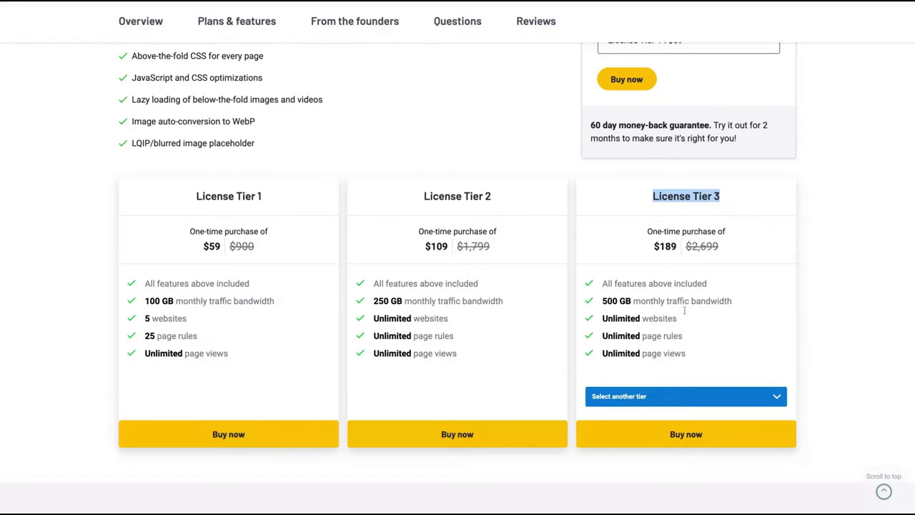
click(662, 400)
scroll(662, 378, down, 1)
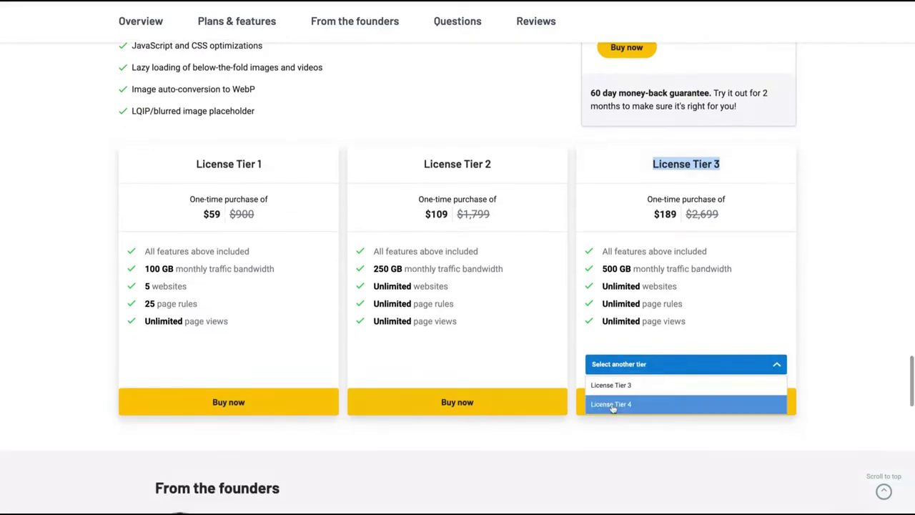
click(632, 404)
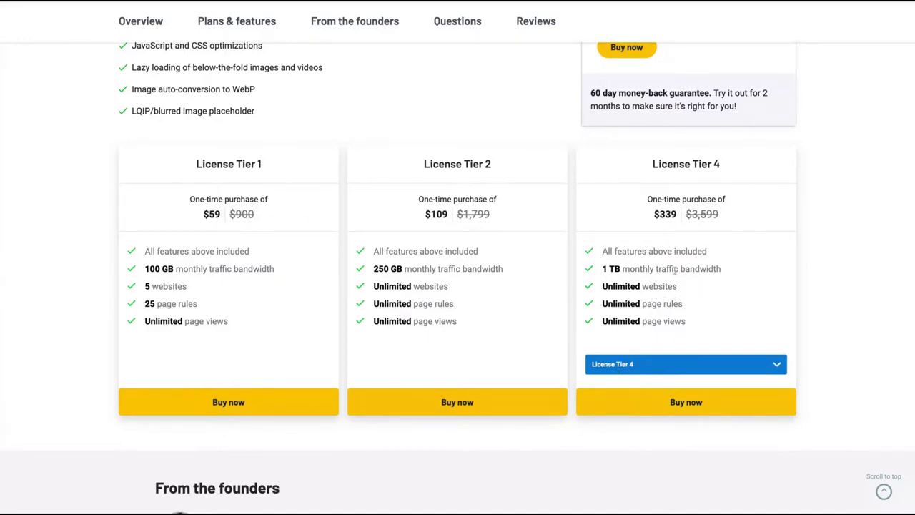
click(676, 368)
click(651, 386)
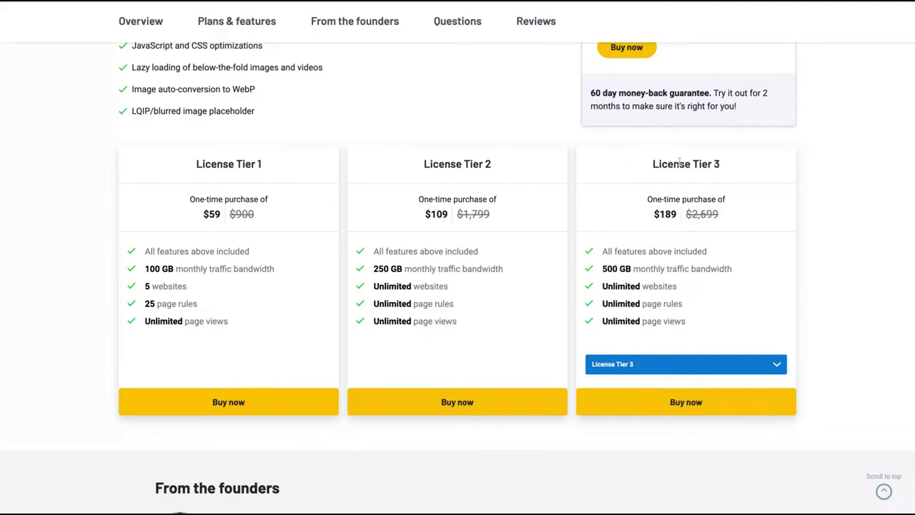
drag(658, 164, 728, 169)
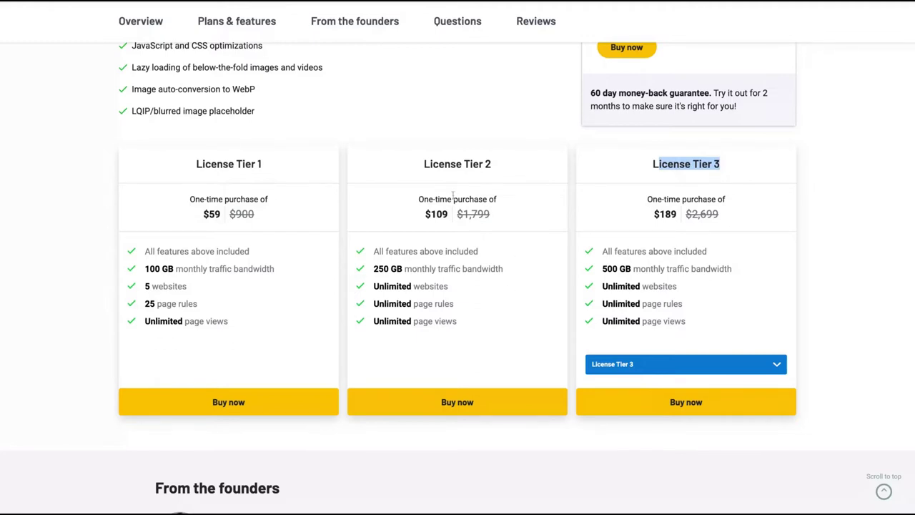
drag(451, 164, 424, 172)
triple_click(423, 172)
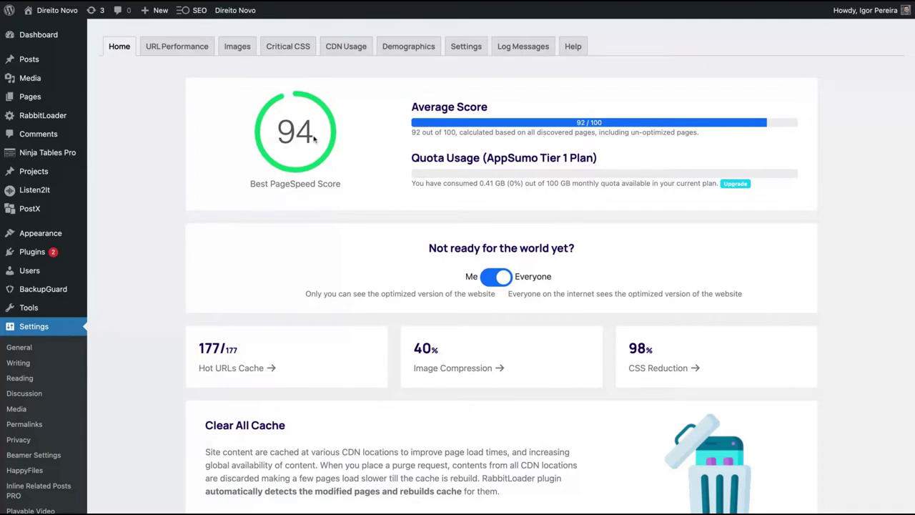
Step: Review RabbitLoader's Home stats: 94 PageSpeed score, 177/177 hot URLs cached, 40% image compression
scroll(350, 187, down, 3)
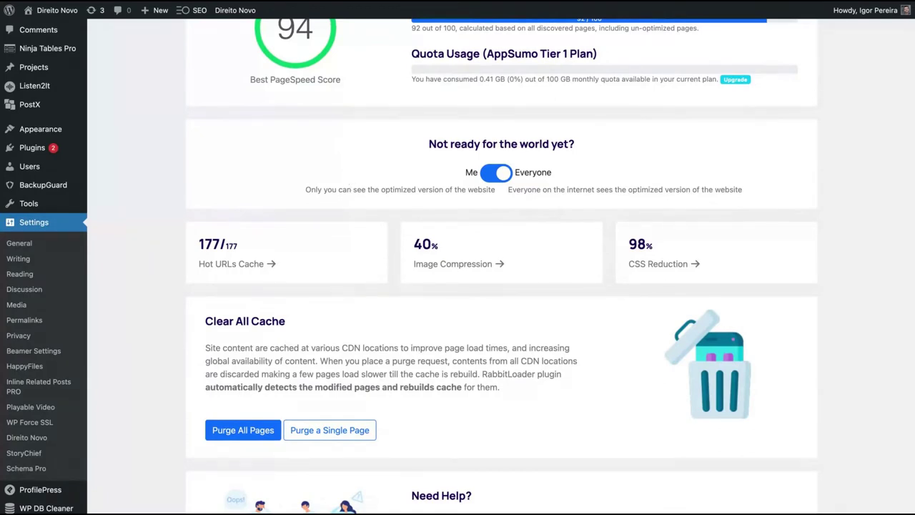
scroll(457, 264, up, 3)
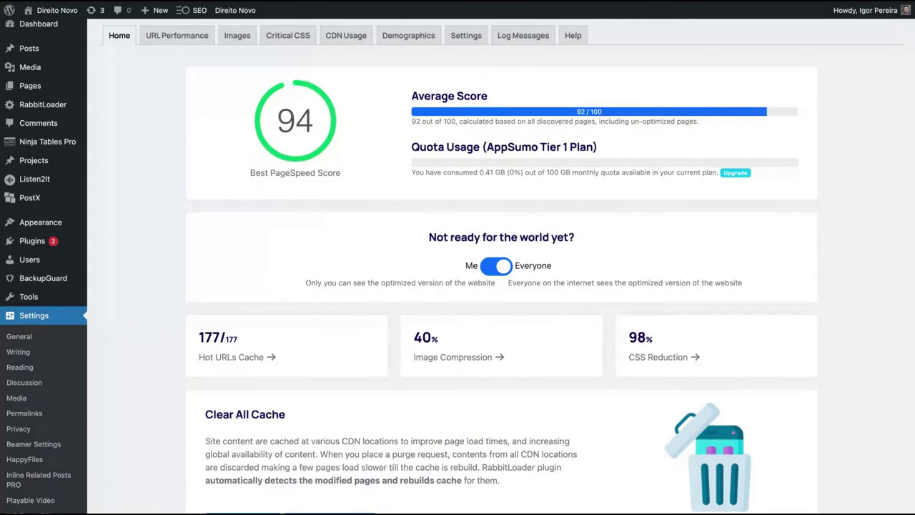
scroll(457, 264, up, 1)
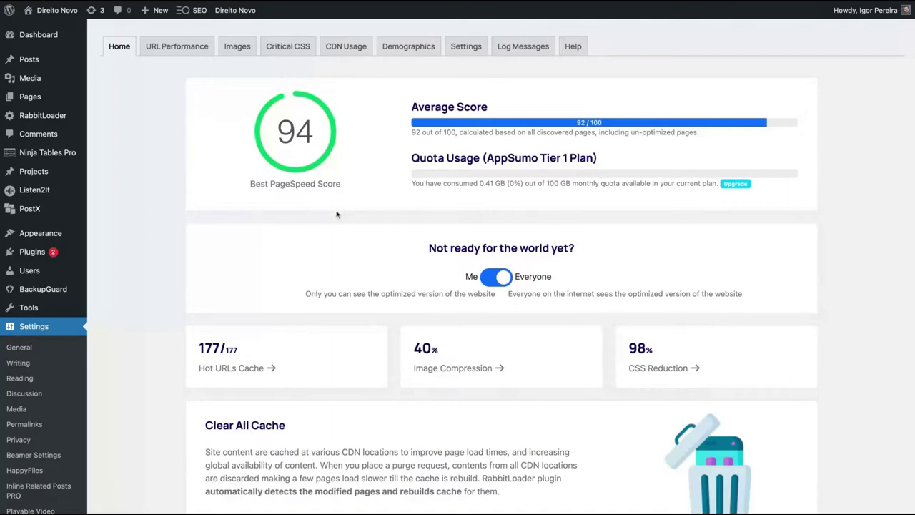
scroll(337, 211, down, 3)
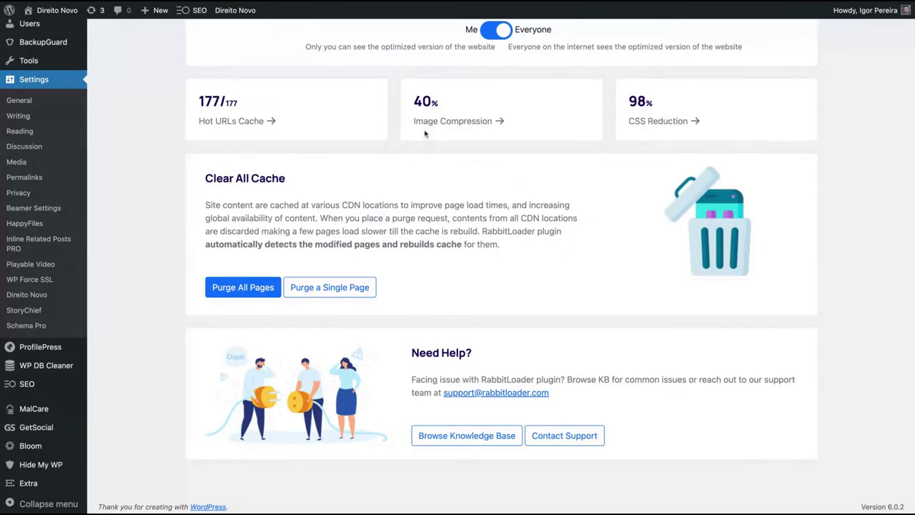
scroll(301, 207, up, 3)
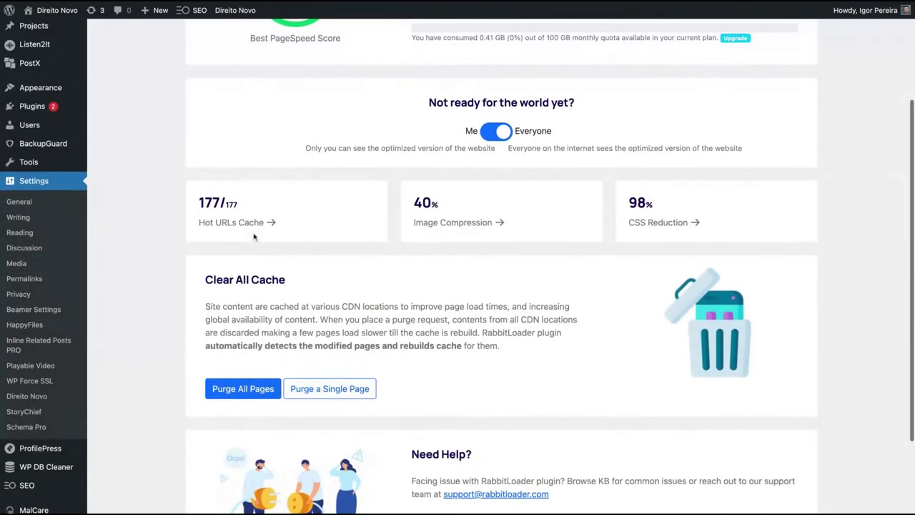
click(245, 225)
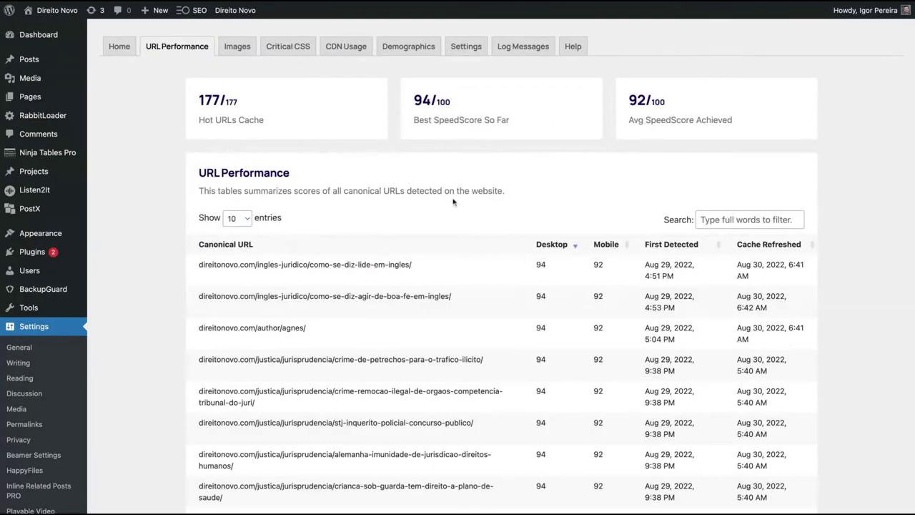
scroll(500, 229, down, 3)
scroll(543, 303, down, 2)
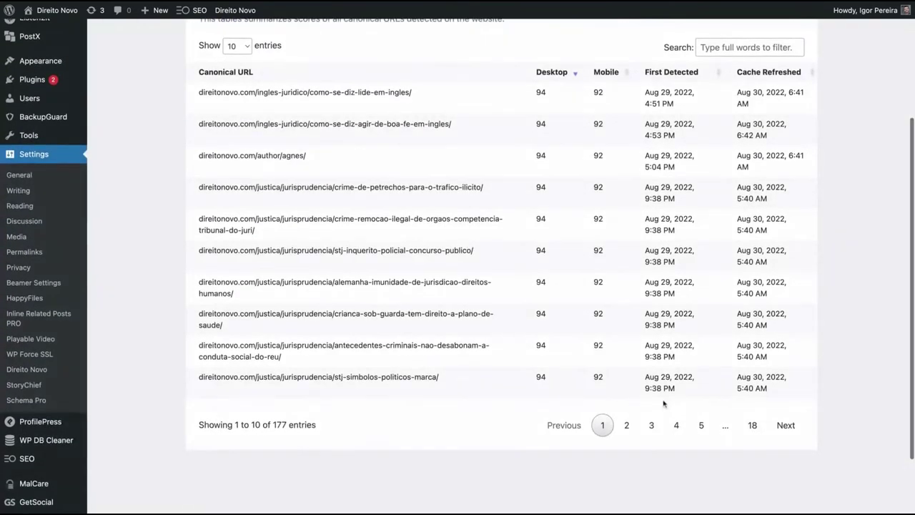
click(676, 424)
scroll(677, 141, up, 1)
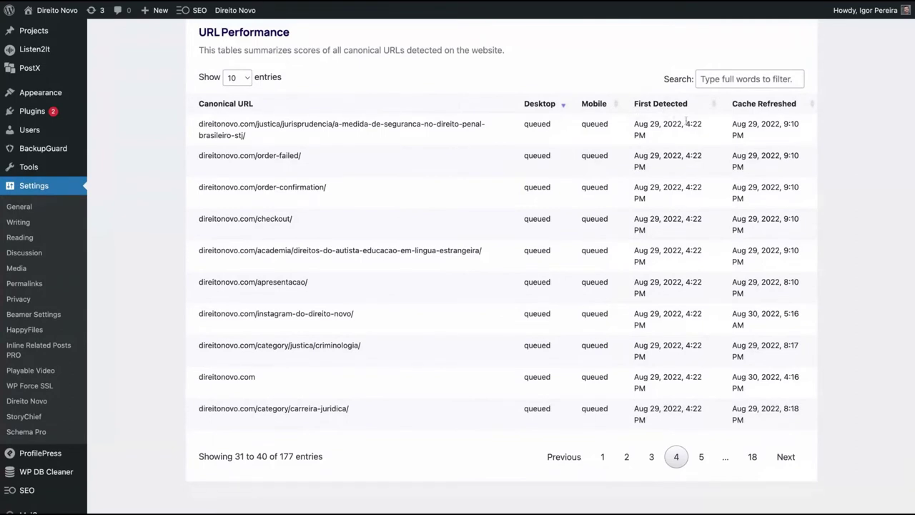
click(601, 460)
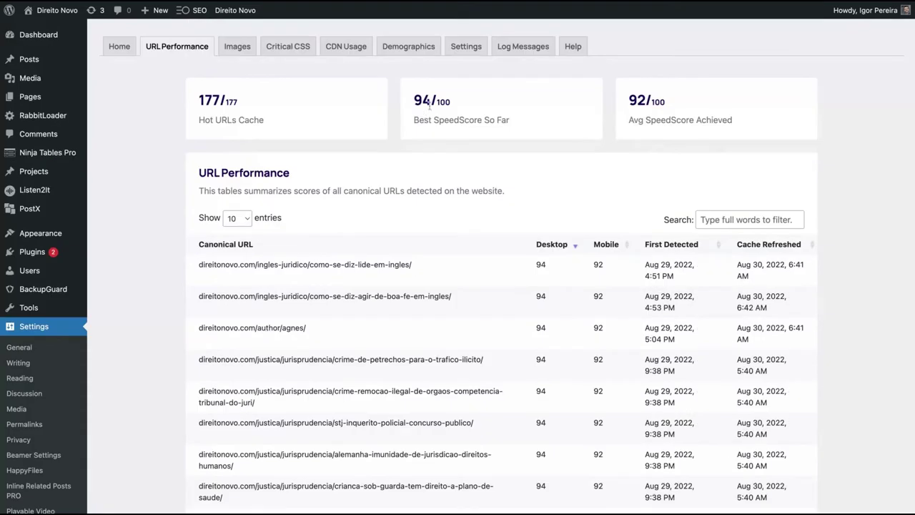
drag(750, 123, 371, 149)
click(120, 47)
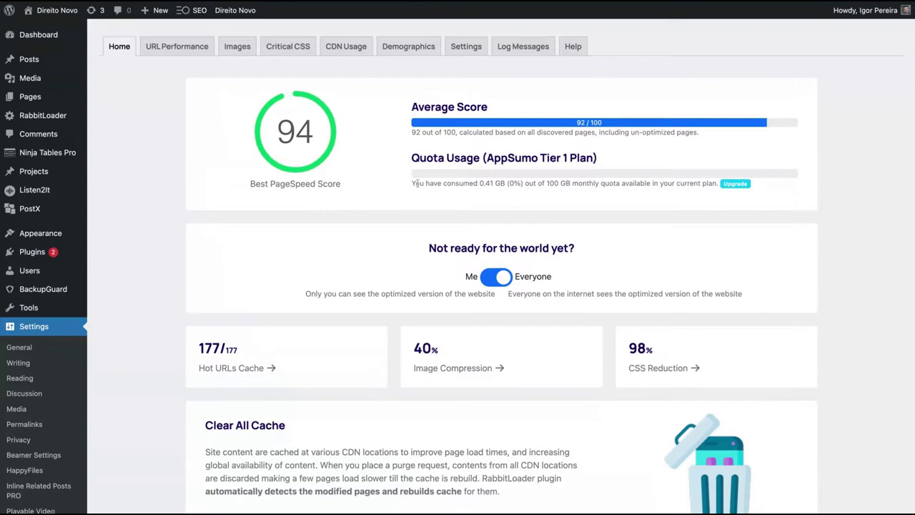
drag(417, 183, 570, 183)
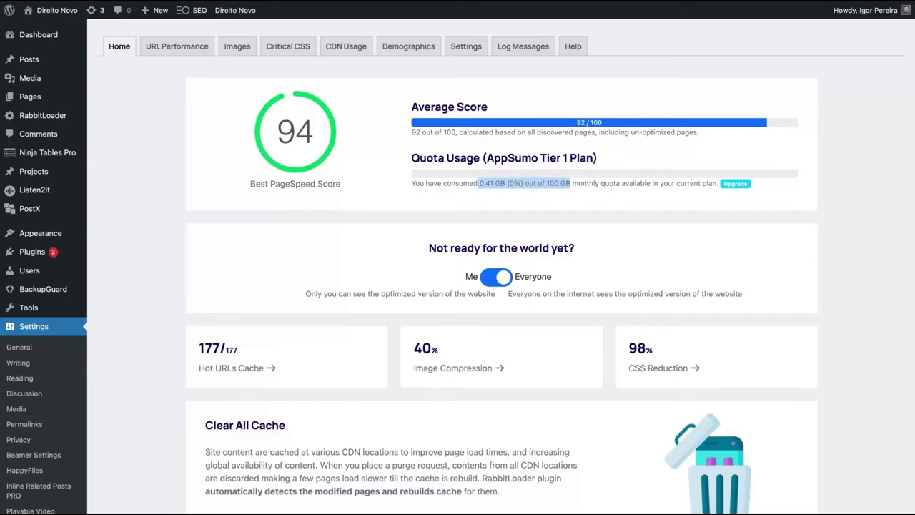
scroll(416, 258, down, 2)
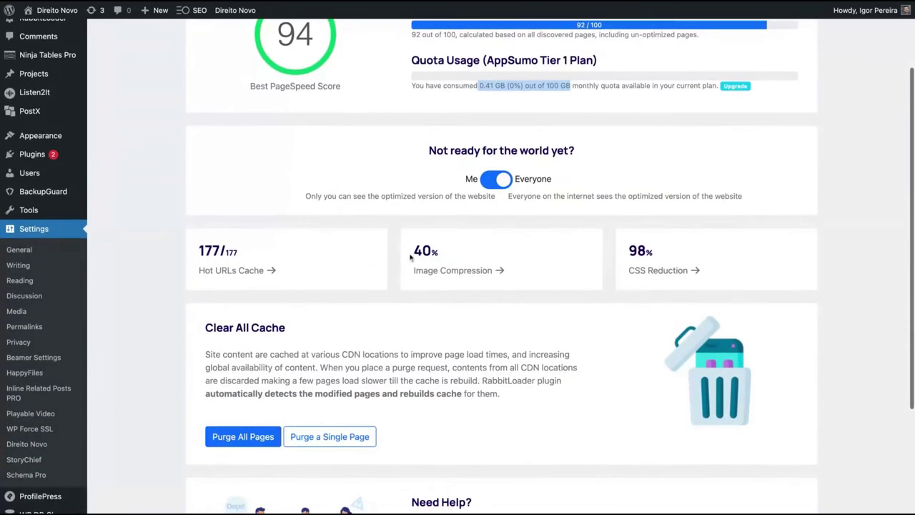
scroll(432, 276, down, 1)
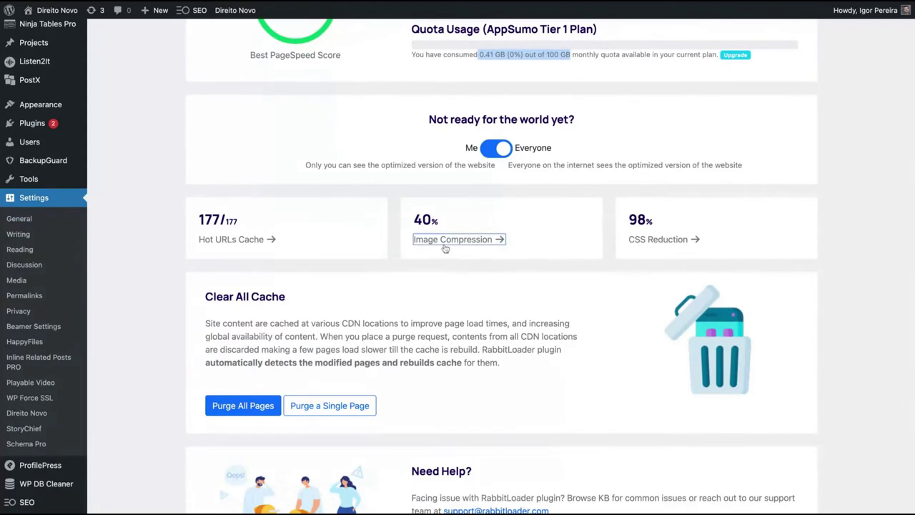
Step: View image compression stats, then the Critical CSS report with 97% improvement across 177 pages
click(445, 243)
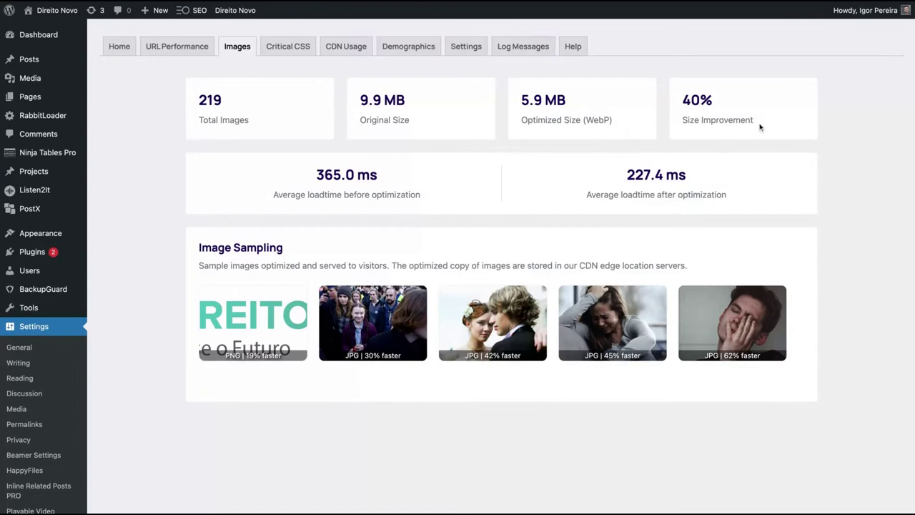
click(288, 46)
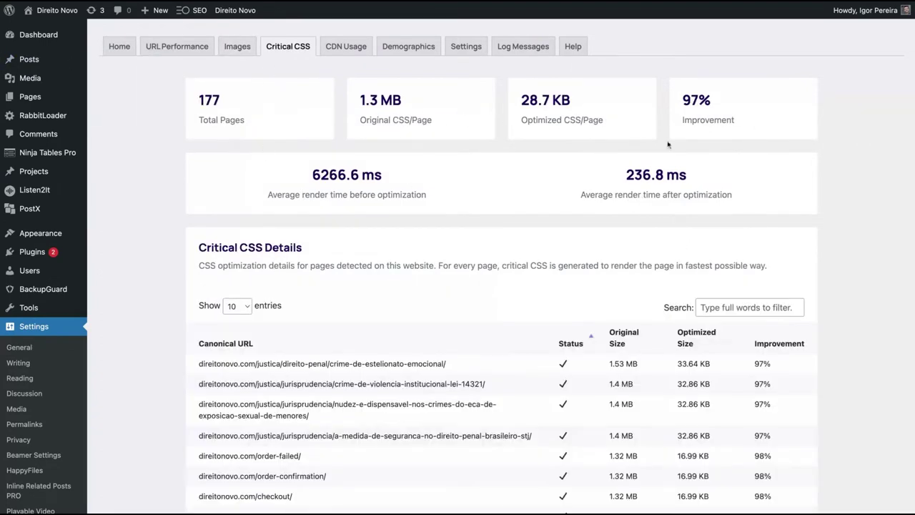
Step: Open the CDN Usage report and highlight the 0.41/100 GB quota used
scroll(556, 264, down, 3)
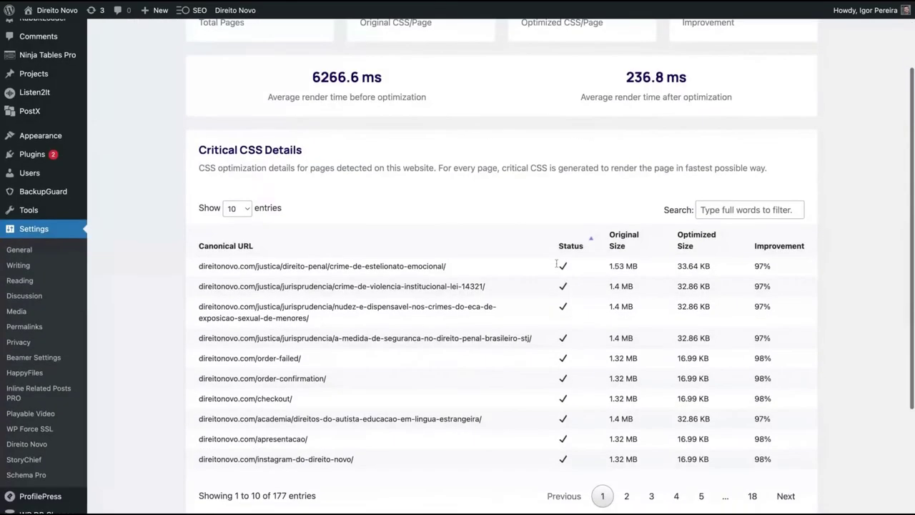
scroll(556, 264, up, 3)
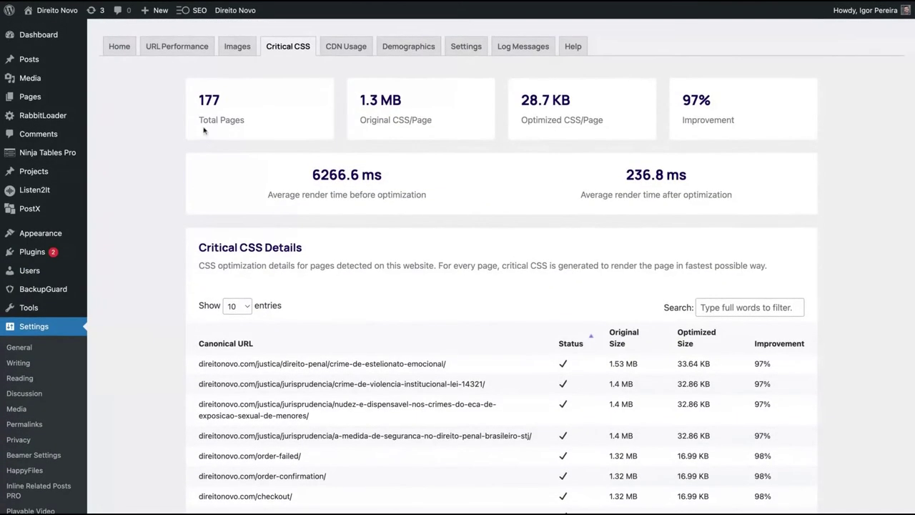
click(347, 47)
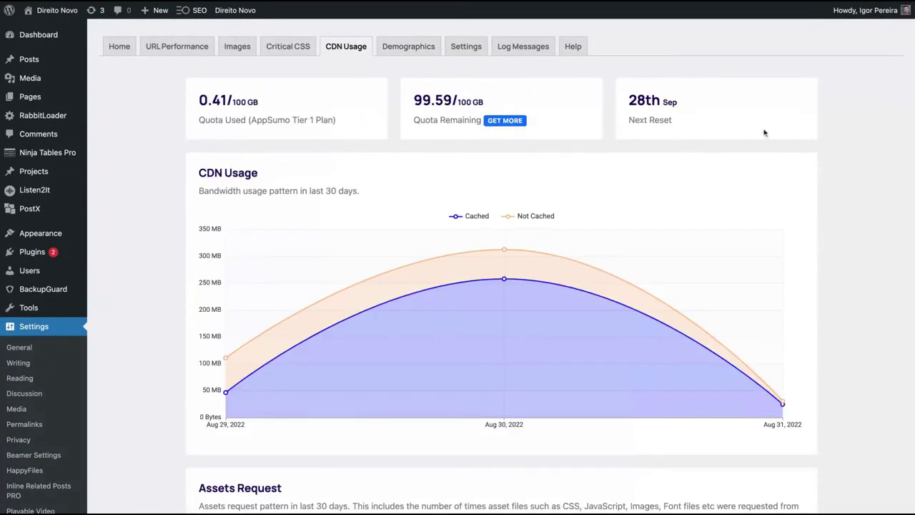
scroll(315, 236, down, 1)
scroll(307, 225, up, 1)
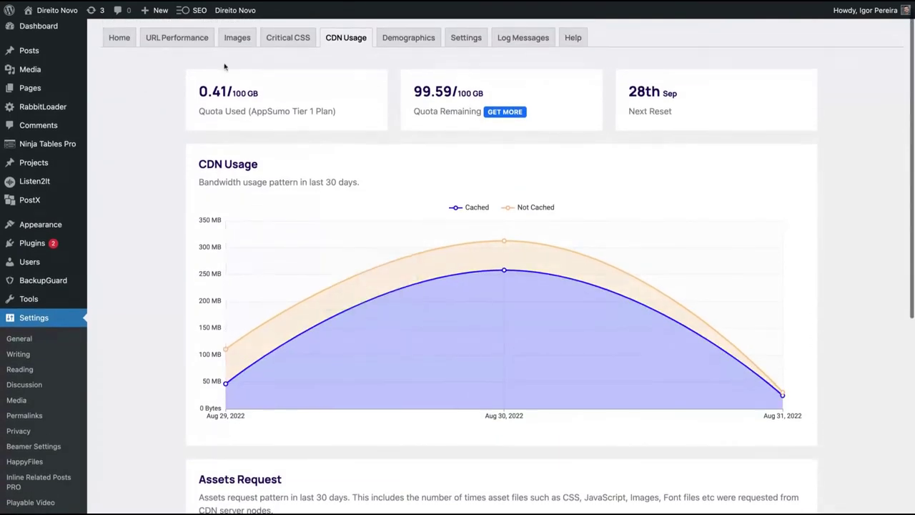
triple_click(200, 91)
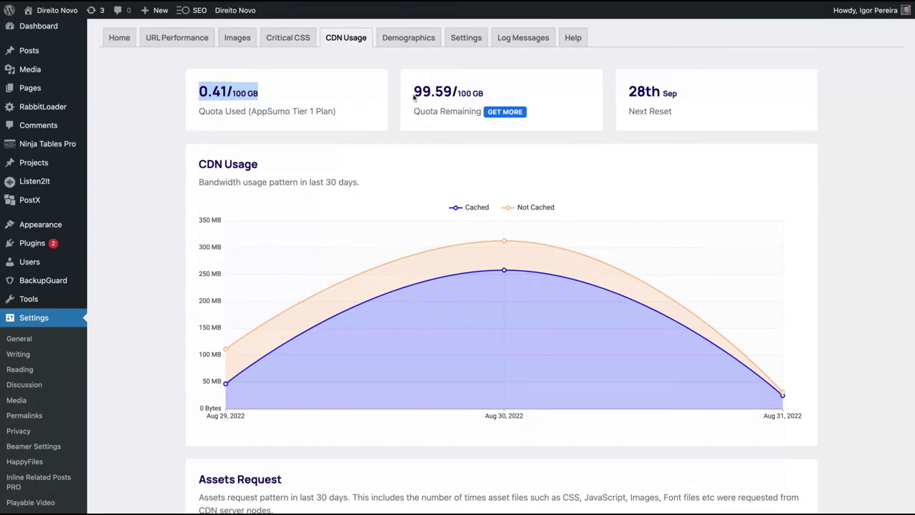
scroll(552, 147, down, 5)
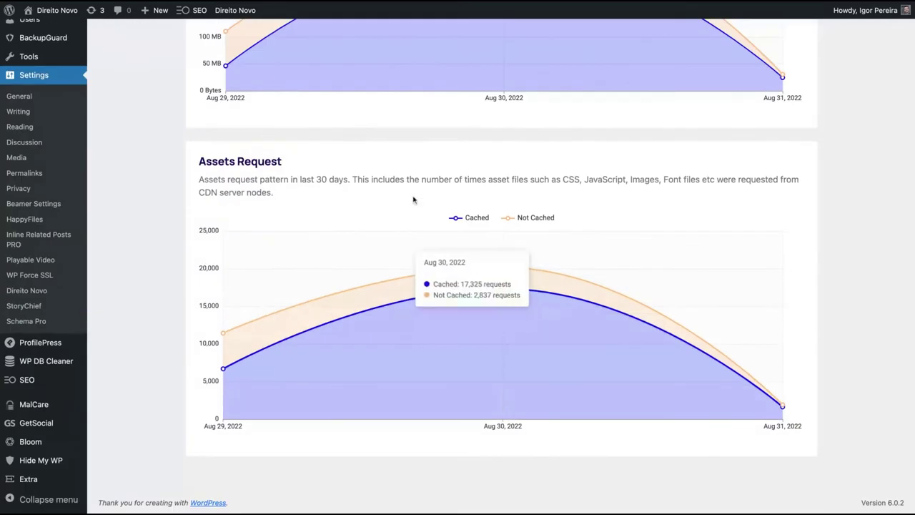
scroll(504, 300, up, 5)
Step: Browse the Demographics map and country lists, led by Brazil at 198 MB (44%)
click(408, 37)
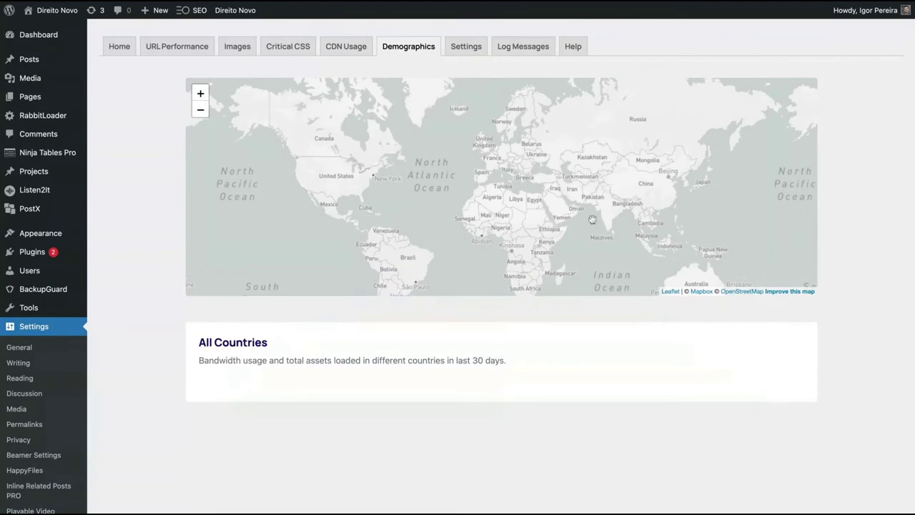
scroll(182, 288, down, 1)
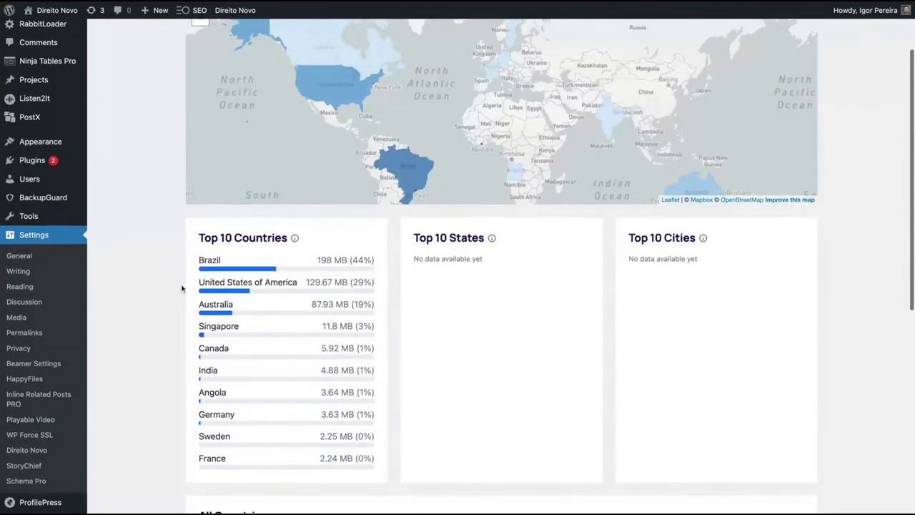
scroll(214, 261, down, 5)
scroll(206, 214, up, 3)
scroll(206, 215, up, 4)
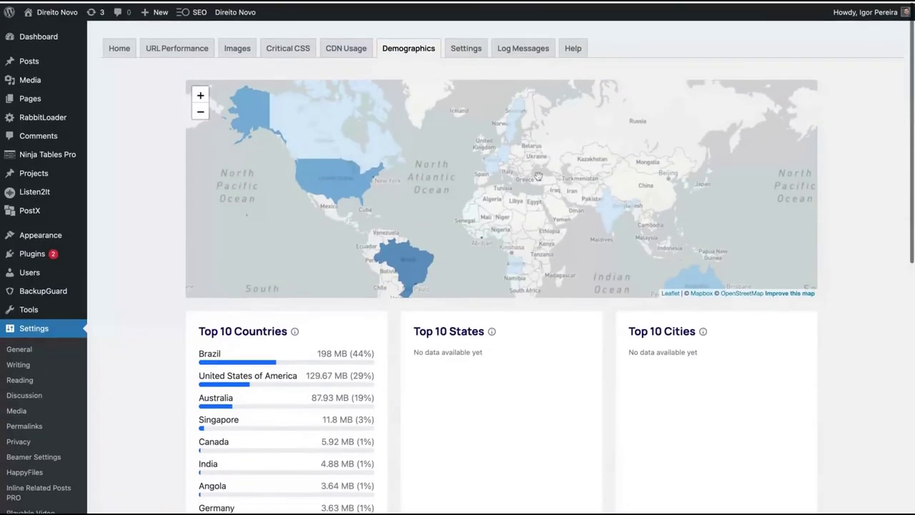
Step: Open the plugin Settings and review the General Settings section
click(466, 47)
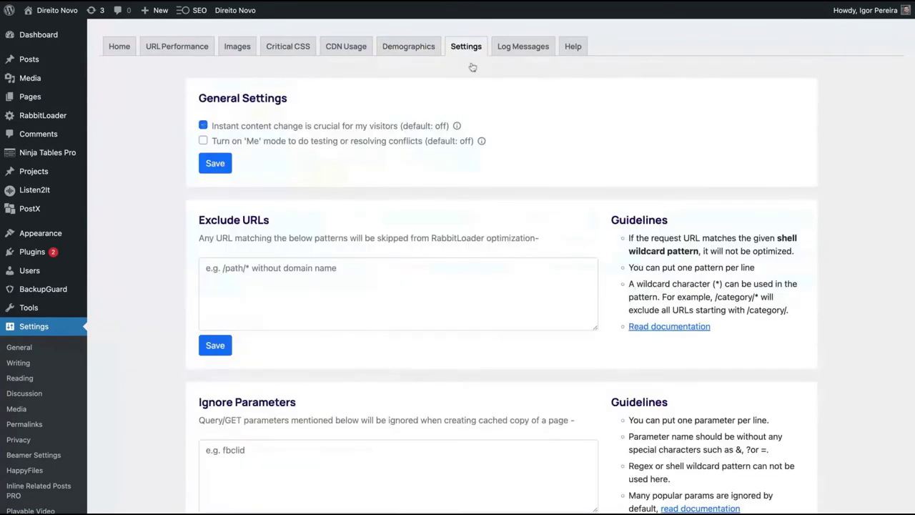
triple_click(200, 98)
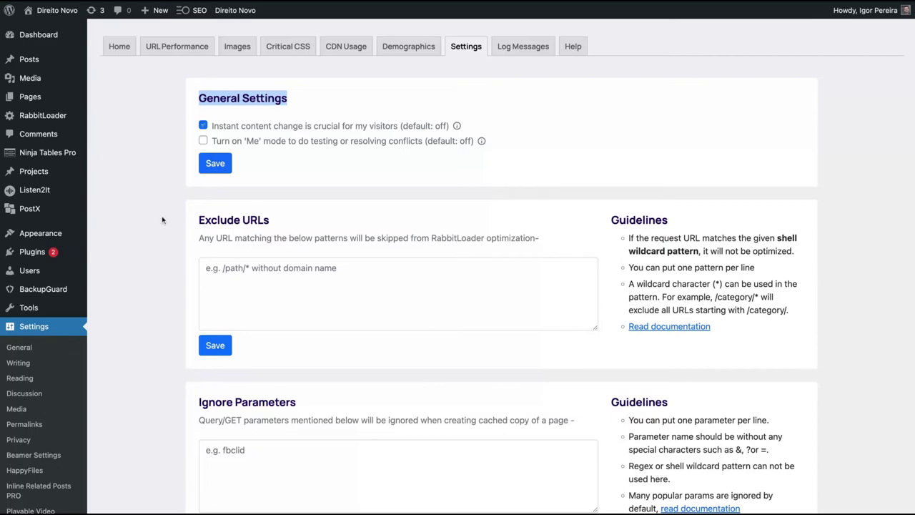
scroll(163, 219, down, 3)
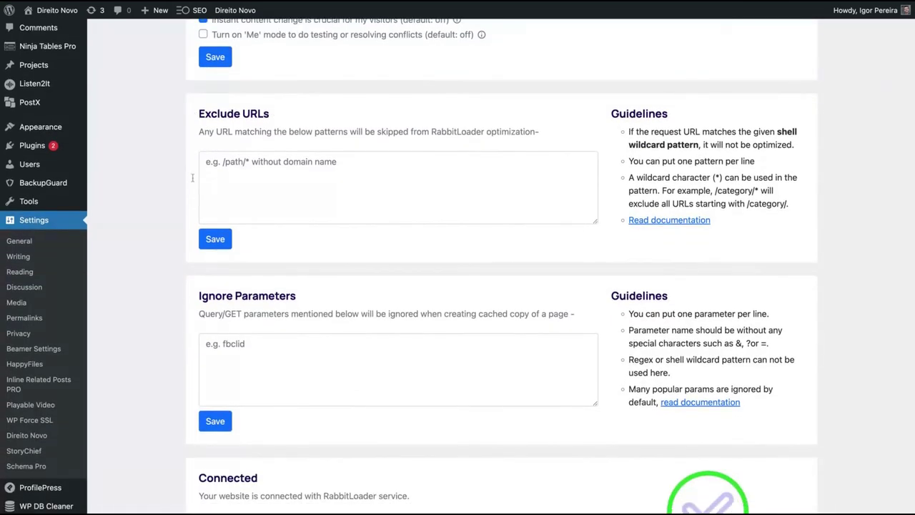
scroll(192, 178, up, 2)
scroll(193, 180, down, 4)
scroll(250, 129, up, 1)
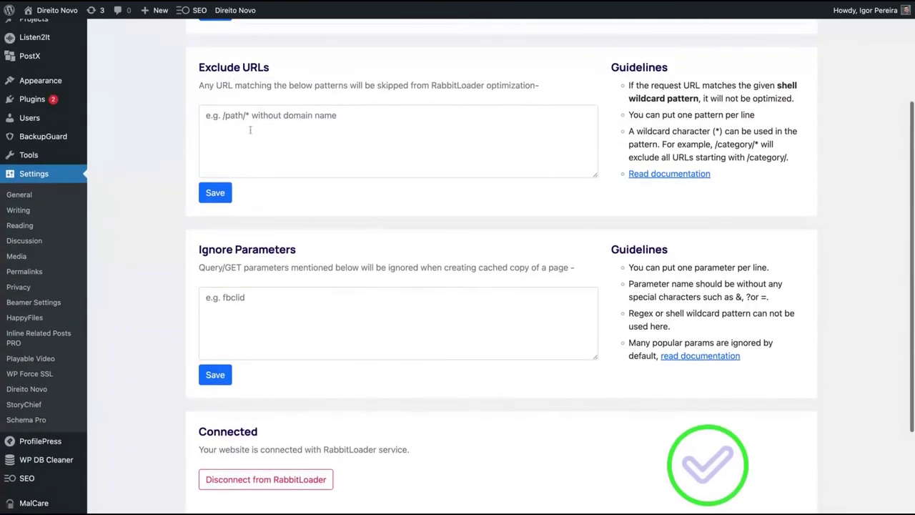
Step: Inspect the Exclude URLs and Ignore Parameters boxes
click(250, 130)
scroll(250, 129, down, 1)
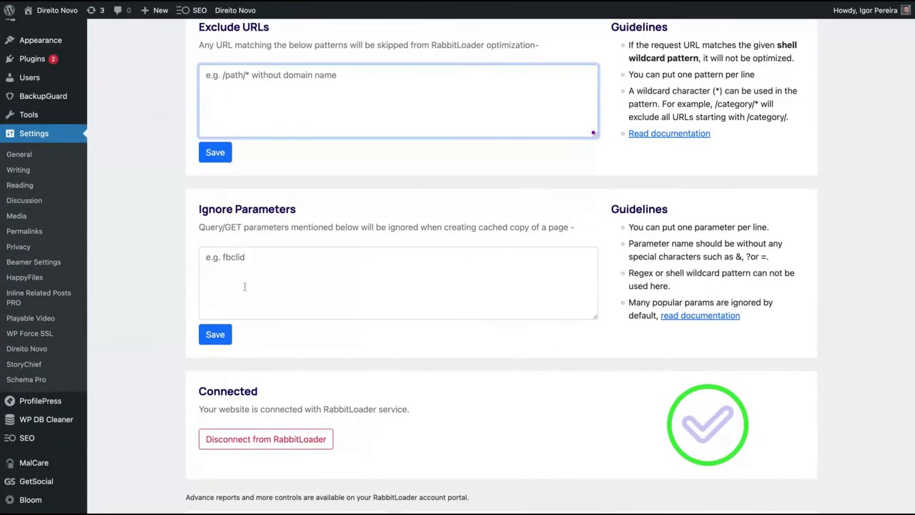
click(322, 258)
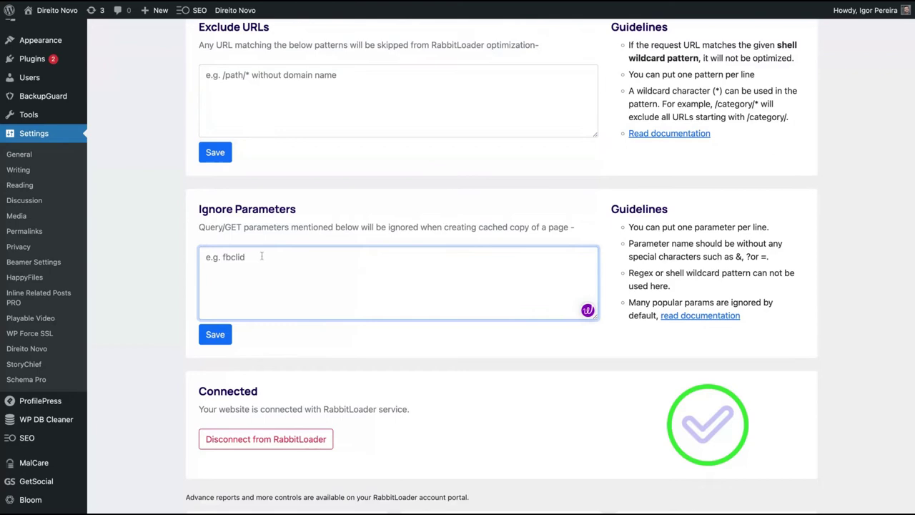
scroll(323, 258, up, 5)
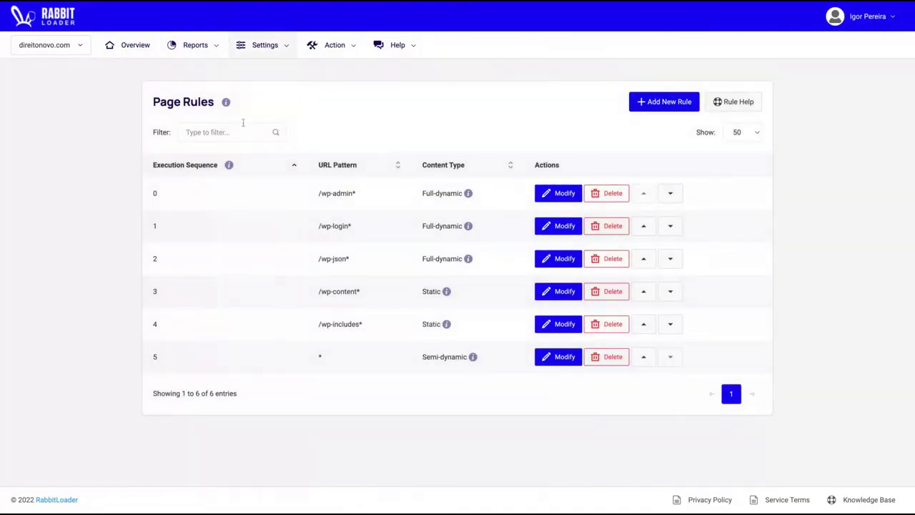
Step: Go to the dashboard Overview (94 speed score, 77% cache hit ratio) and scroll the Page Speed Score table
click(867, 17)
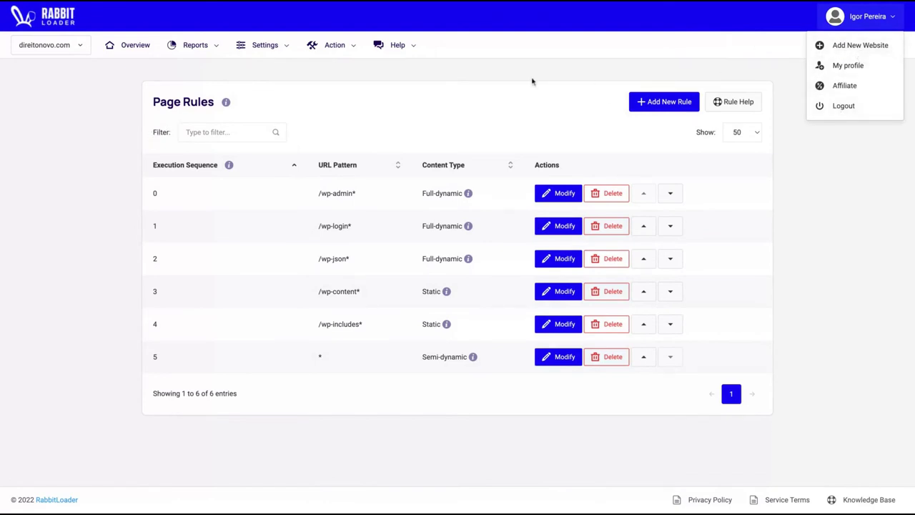
click(128, 44)
scroll(137, 244, down, 2)
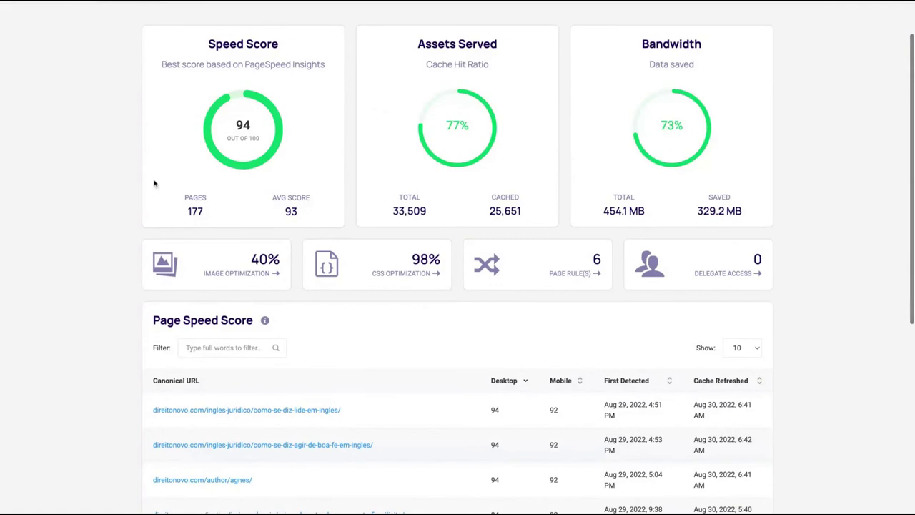
scroll(155, 190, down, 2)
scroll(139, 300, down, 2)
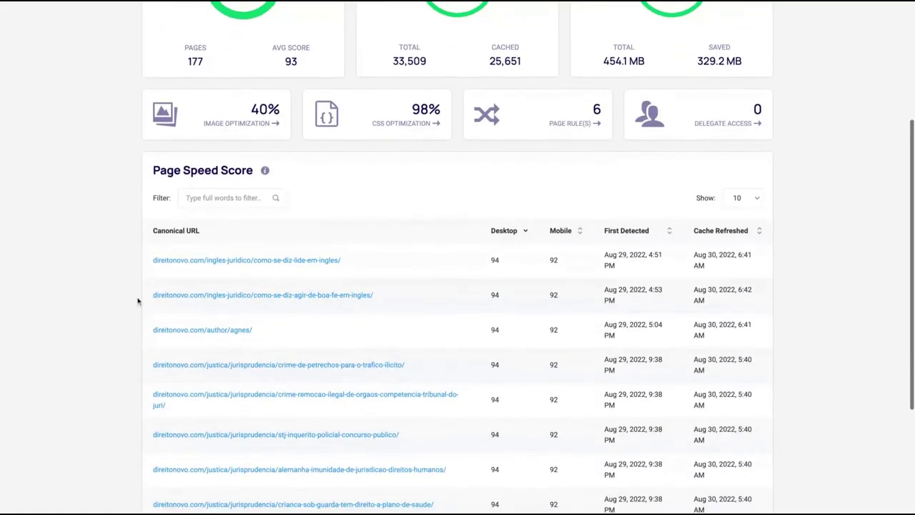
scroll(138, 301, up, 4)
scroll(138, 301, up, 1)
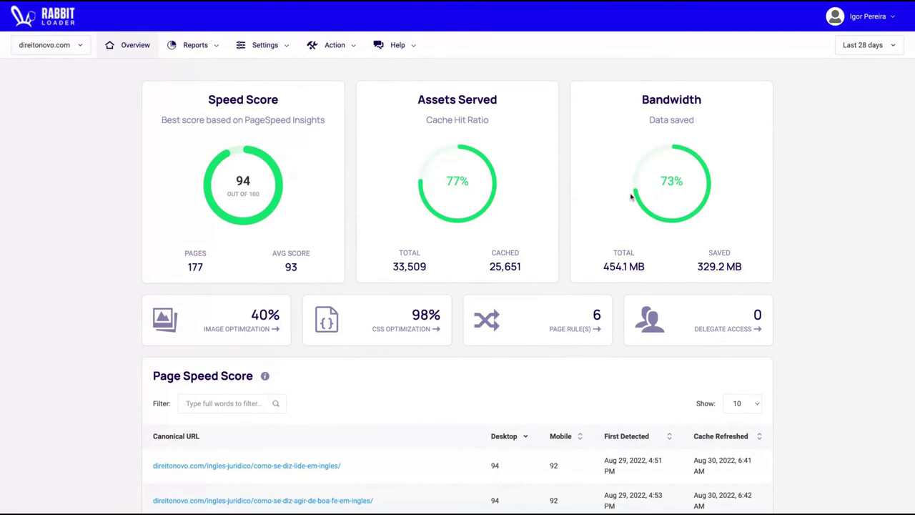
Step: Load the CDN Usage report, then open the Settings menu for Cloudflare Integration
click(197, 50)
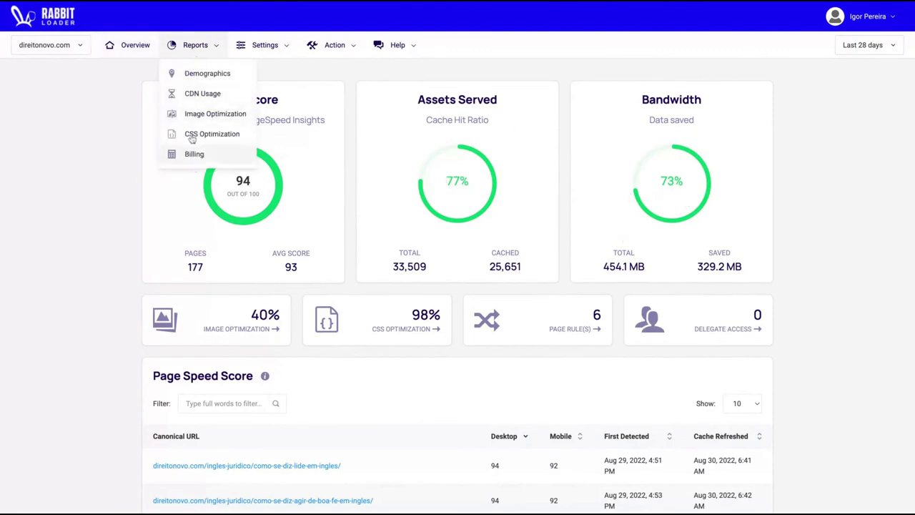
click(193, 94)
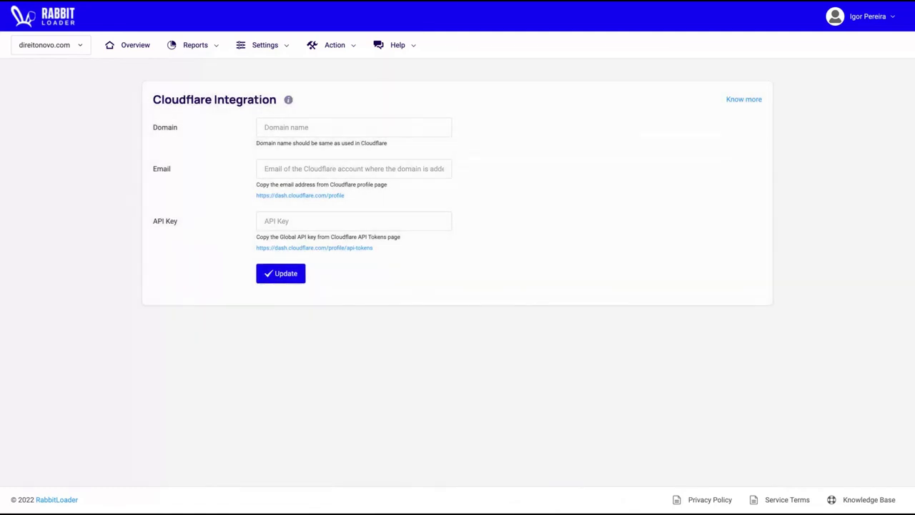
click(272, 49)
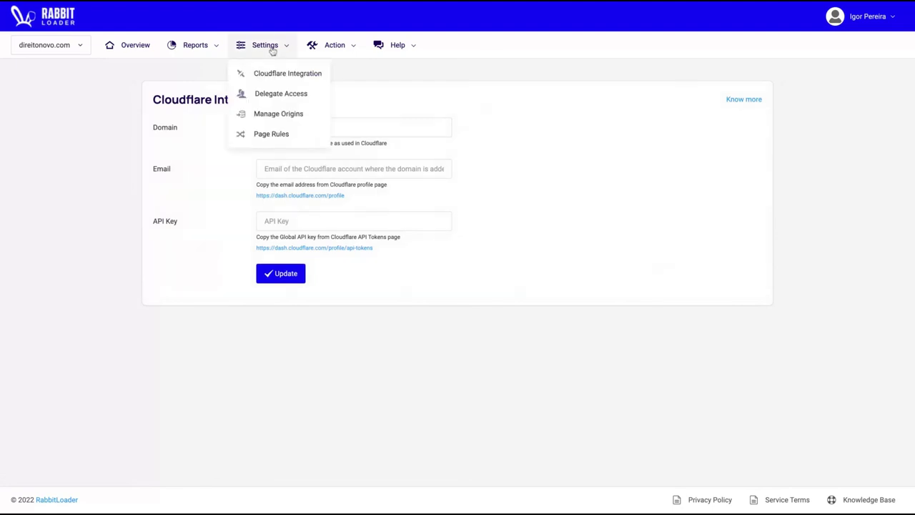
Step: Visit Manage Origins, then Page Rules with its six URL-pattern rules
click(278, 111)
click(263, 45)
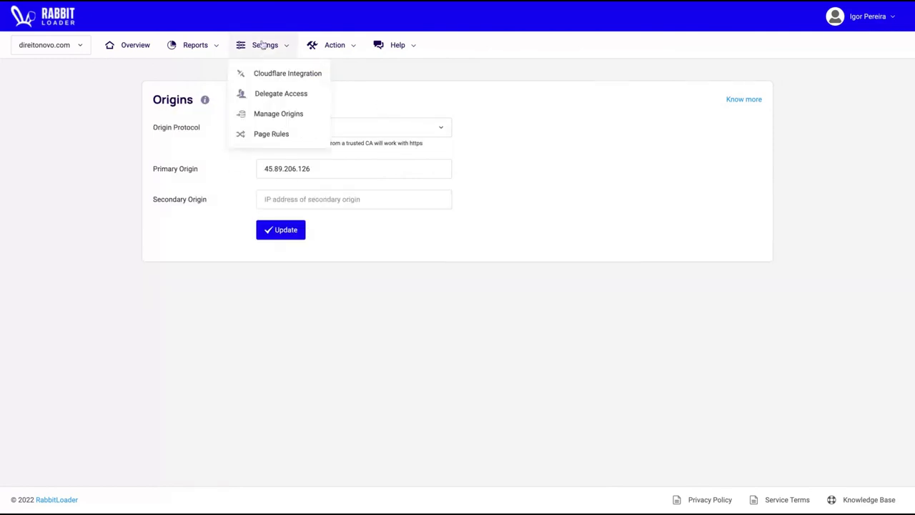
click(262, 134)
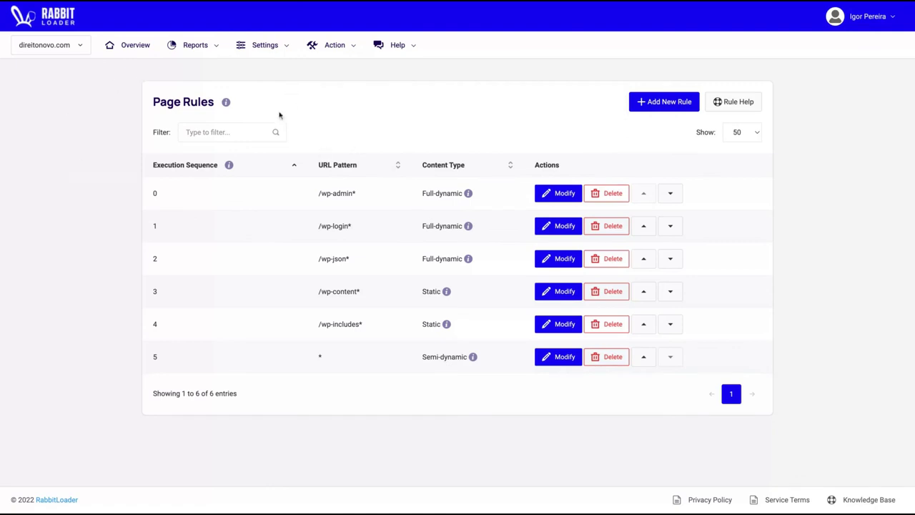
click(292, 55)
Step: Dismiss the site Action menu without purging and return to the Overview
click(333, 47)
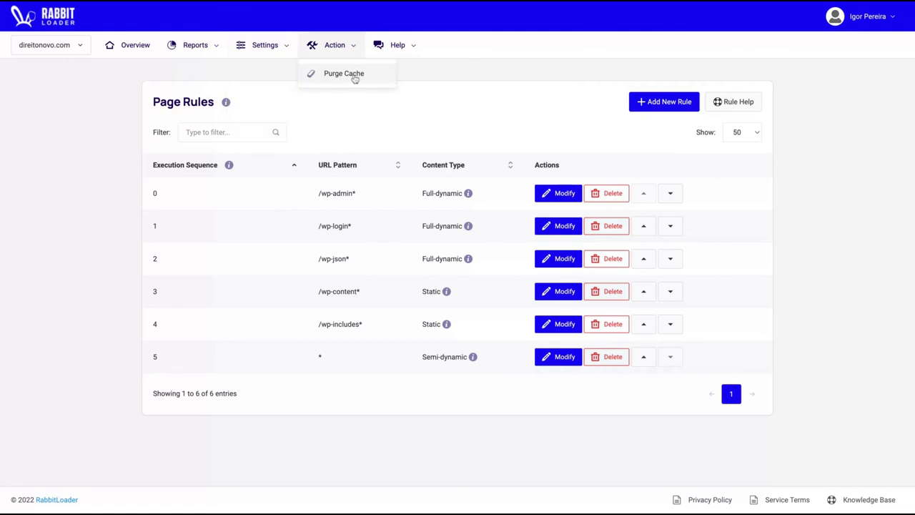
click(469, 79)
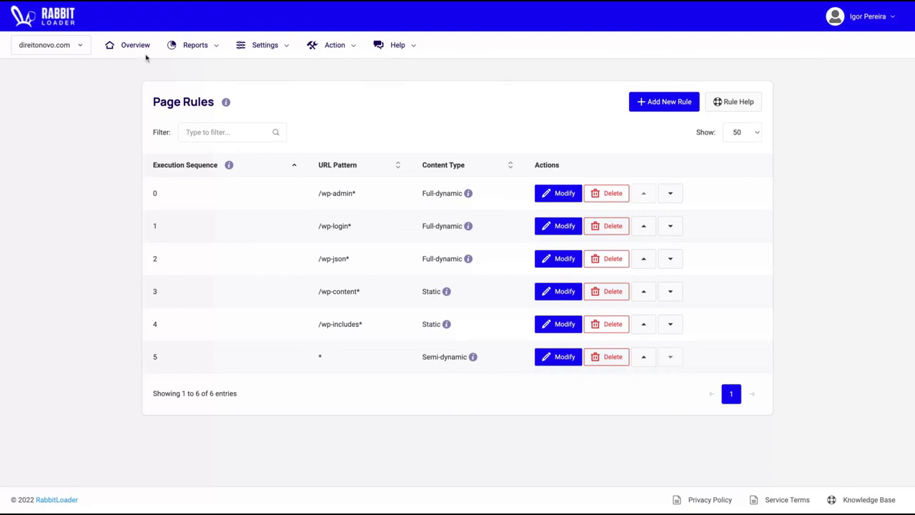
click(78, 25)
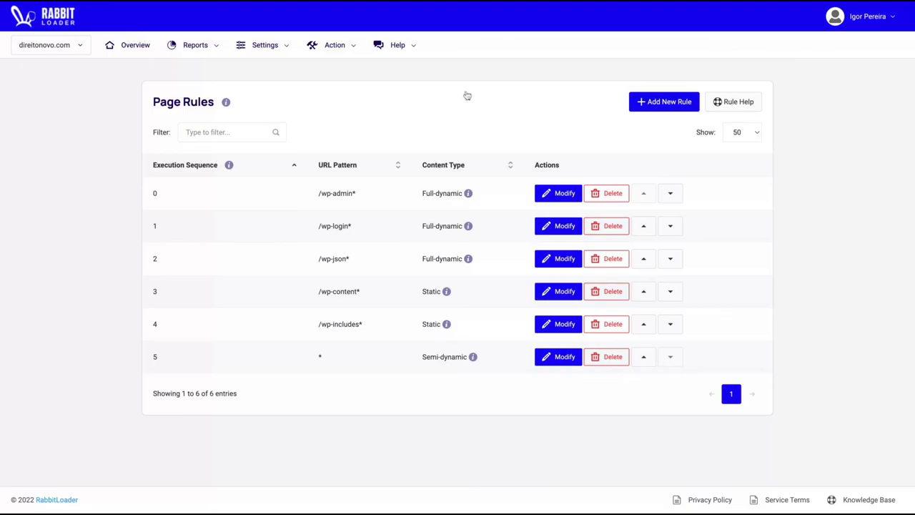